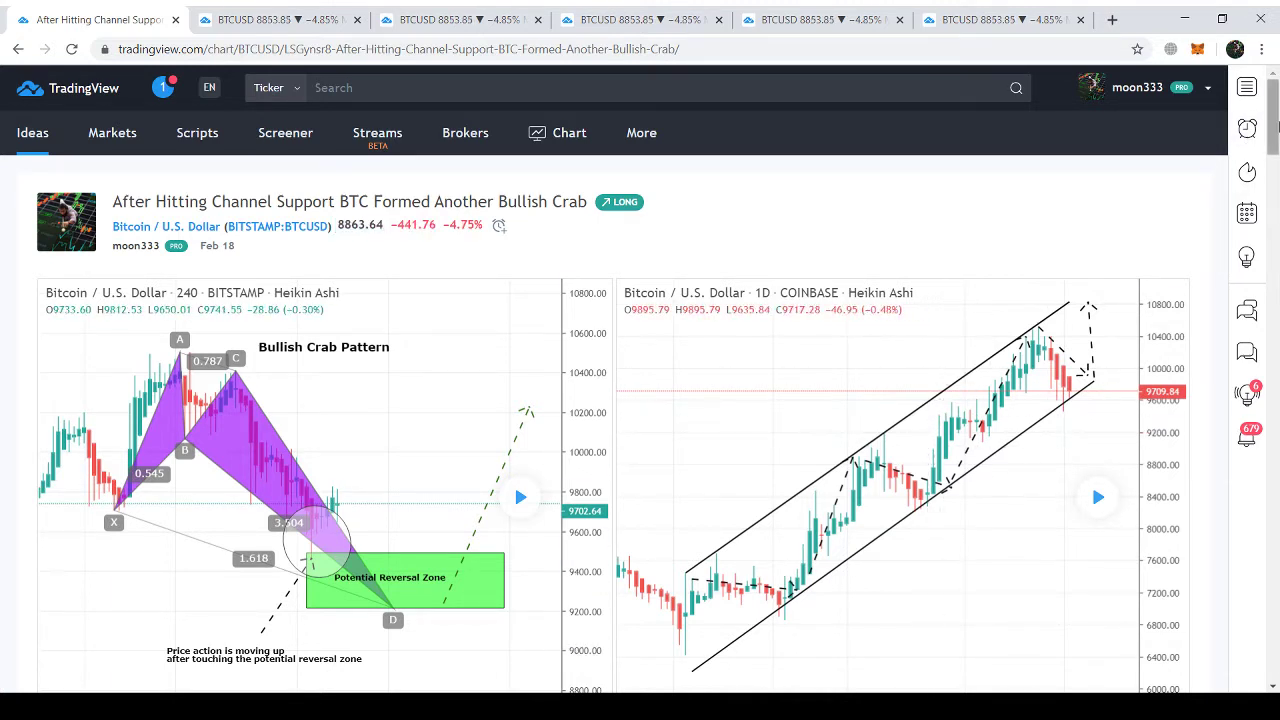
- Play the price action forward on the published Bullish Crab idea's daily Bitcoin channel chart
mouse_move(1275, 120)
mouse_down()
mouse_move(1275, 480)
mouse_move(1275, 128)
mouse_up()
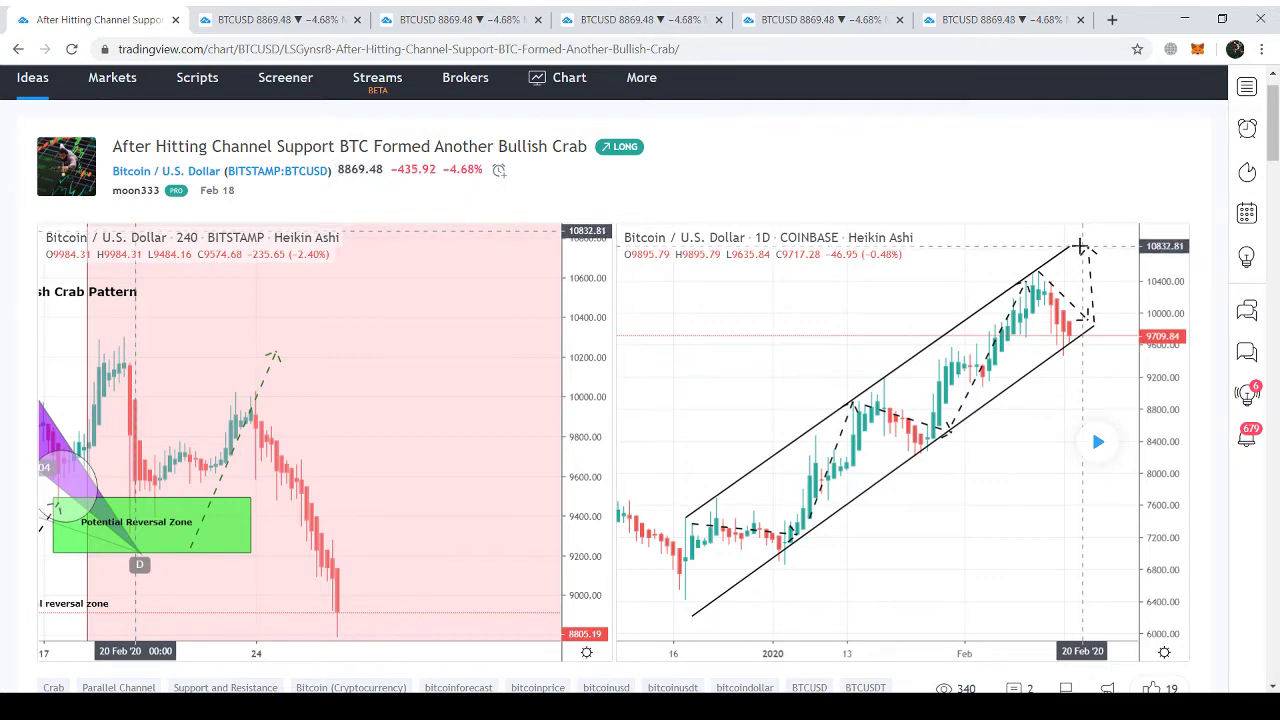
click(1097, 441)
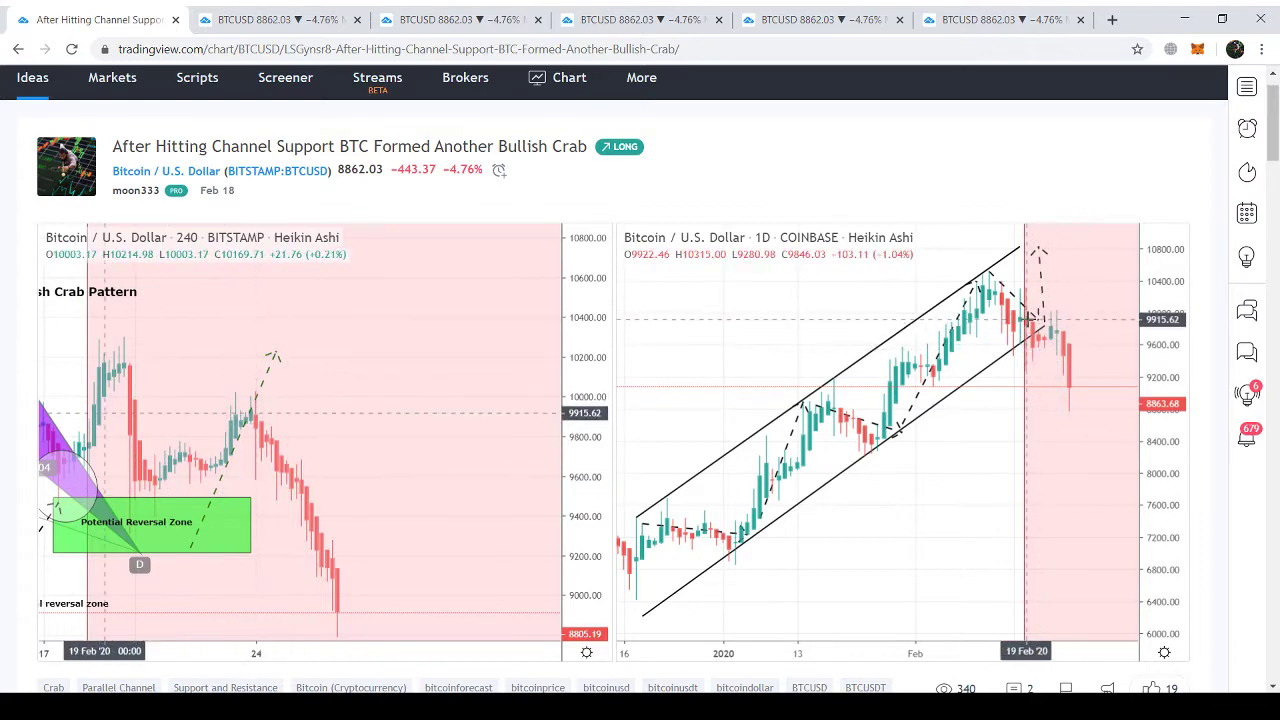
- Examine the 4-hour BTCUSD chart against its 200 MA, from early January 2020 through the latest candles at the Stop Loss callout
click(300, 14)
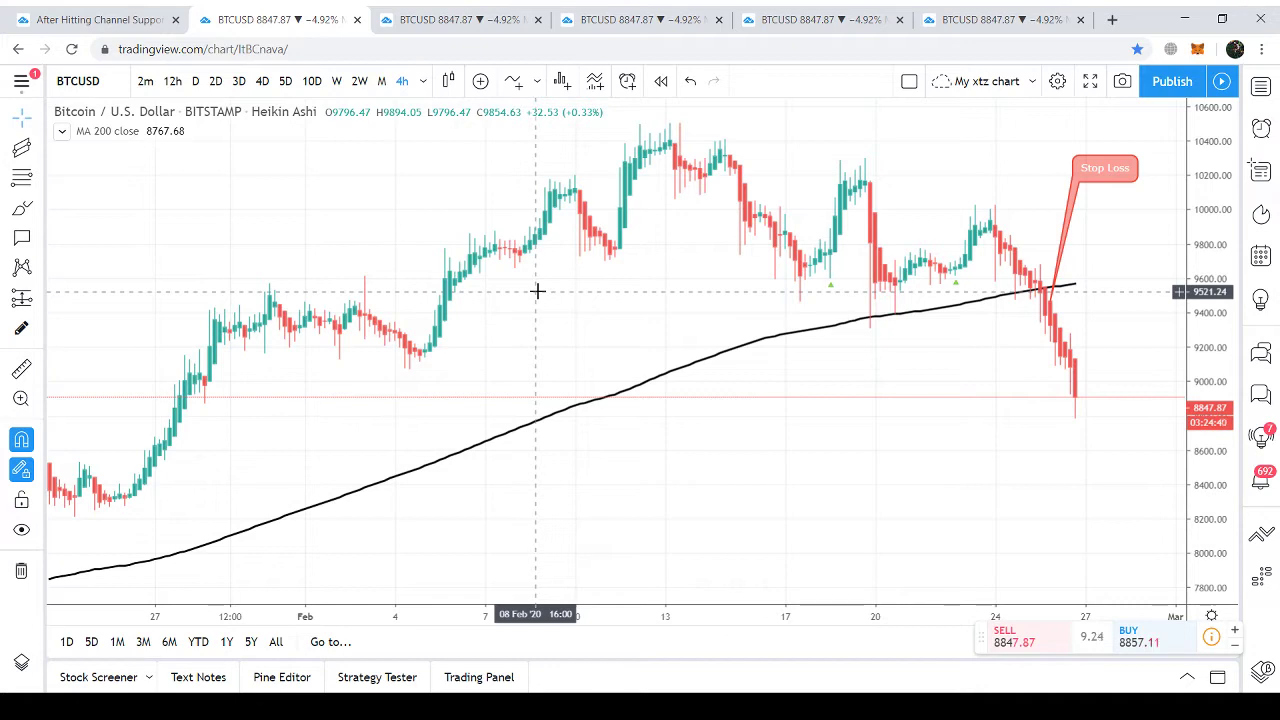
drag(503, 323, 951, 234)
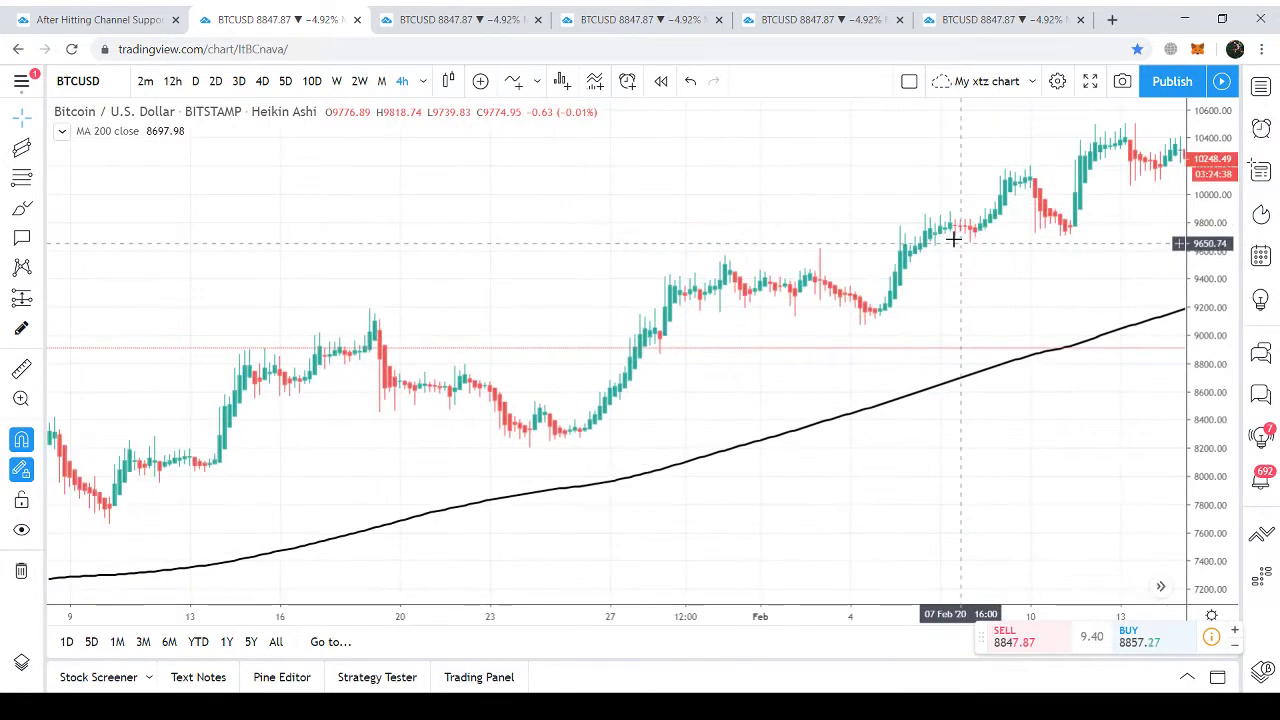
drag(351, 251, 757, 200)
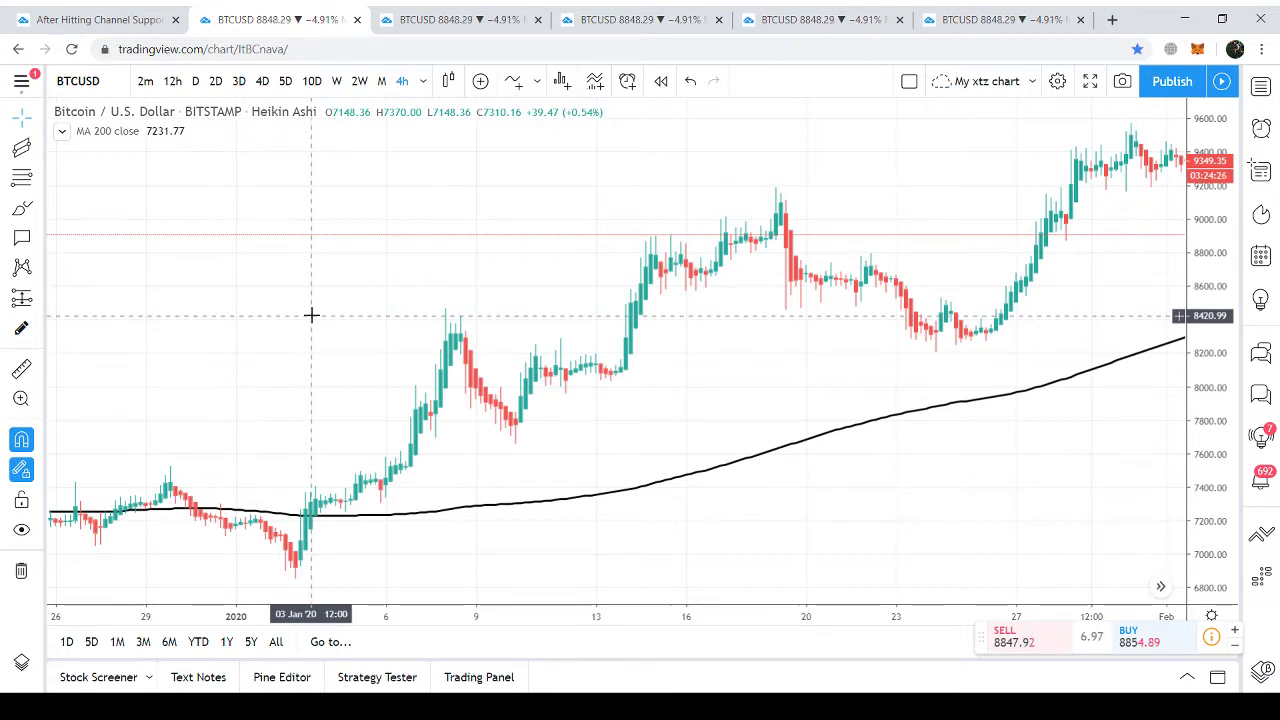
drag(786, 371, 375, 345)
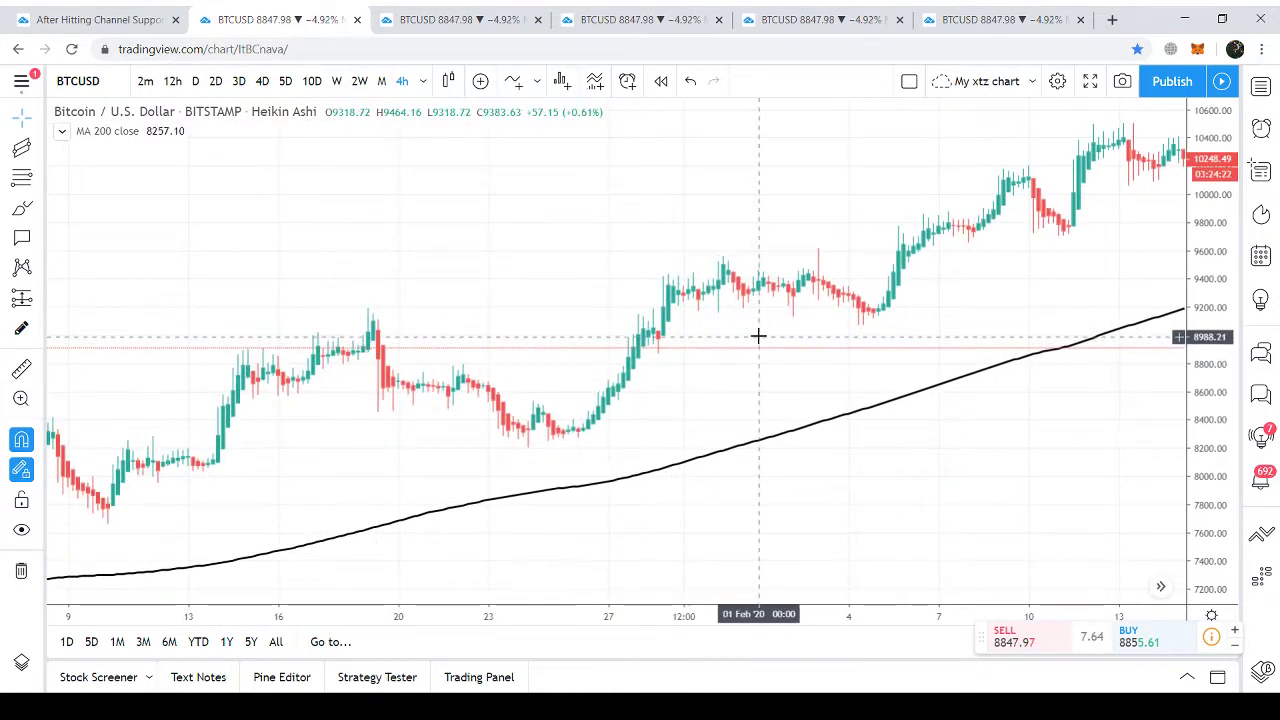
drag(780, 325, 440, 305)
drag(792, 283, 425, 249)
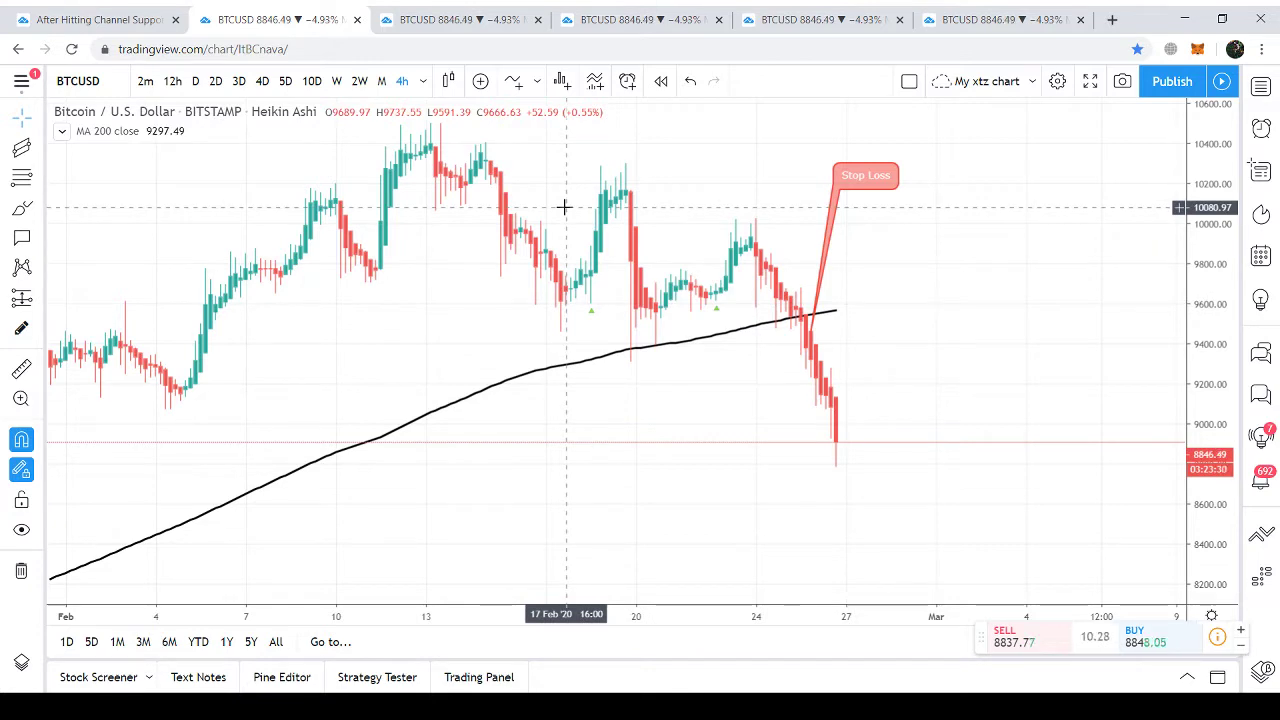
- Examine the EMA 10 and EMA 20 lines on the 2-day BTCUSD chart
click(455, 16)
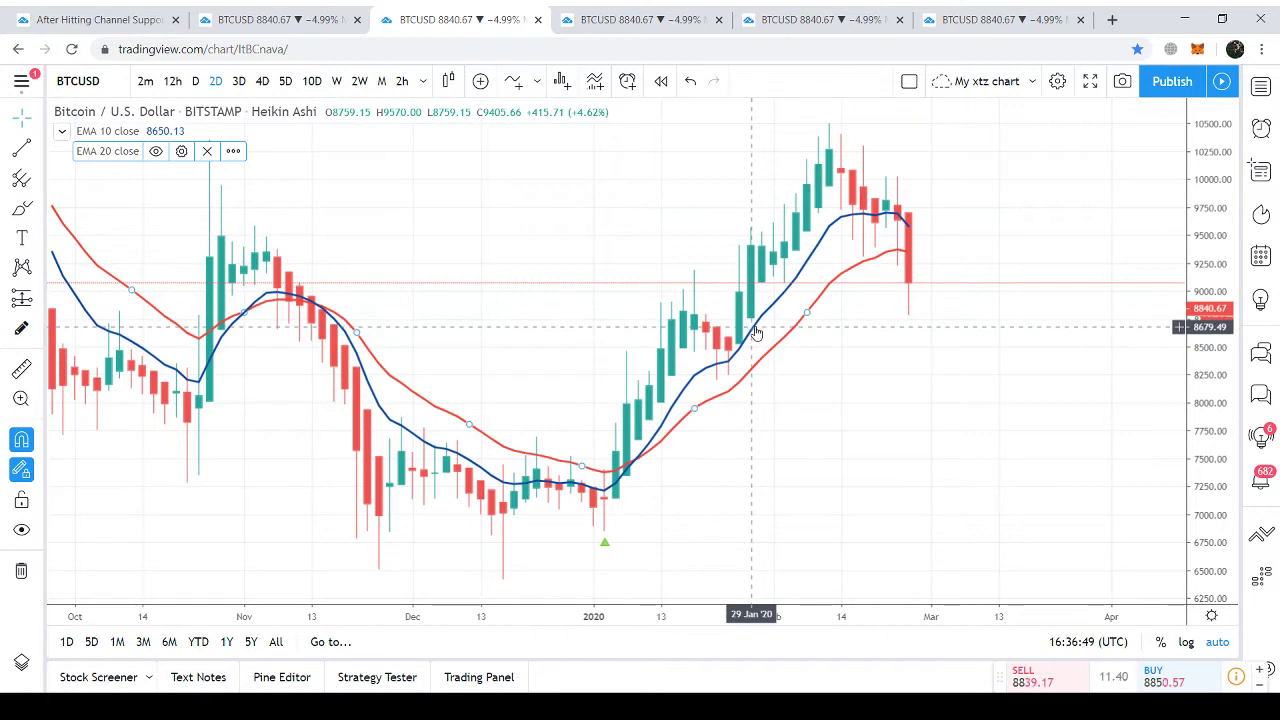
click(757, 333)
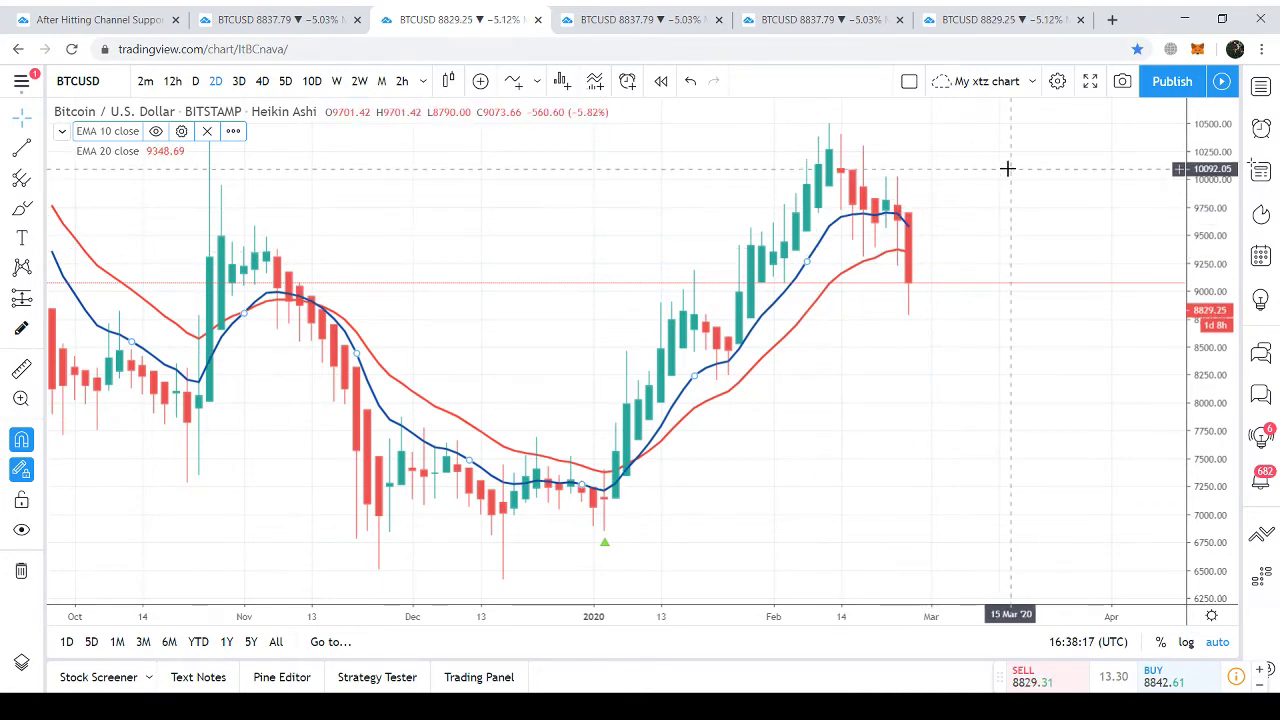
- Compare the daily BTCUSD channel chart with the channel in the published Bullish Crab idea
click(640, 19)
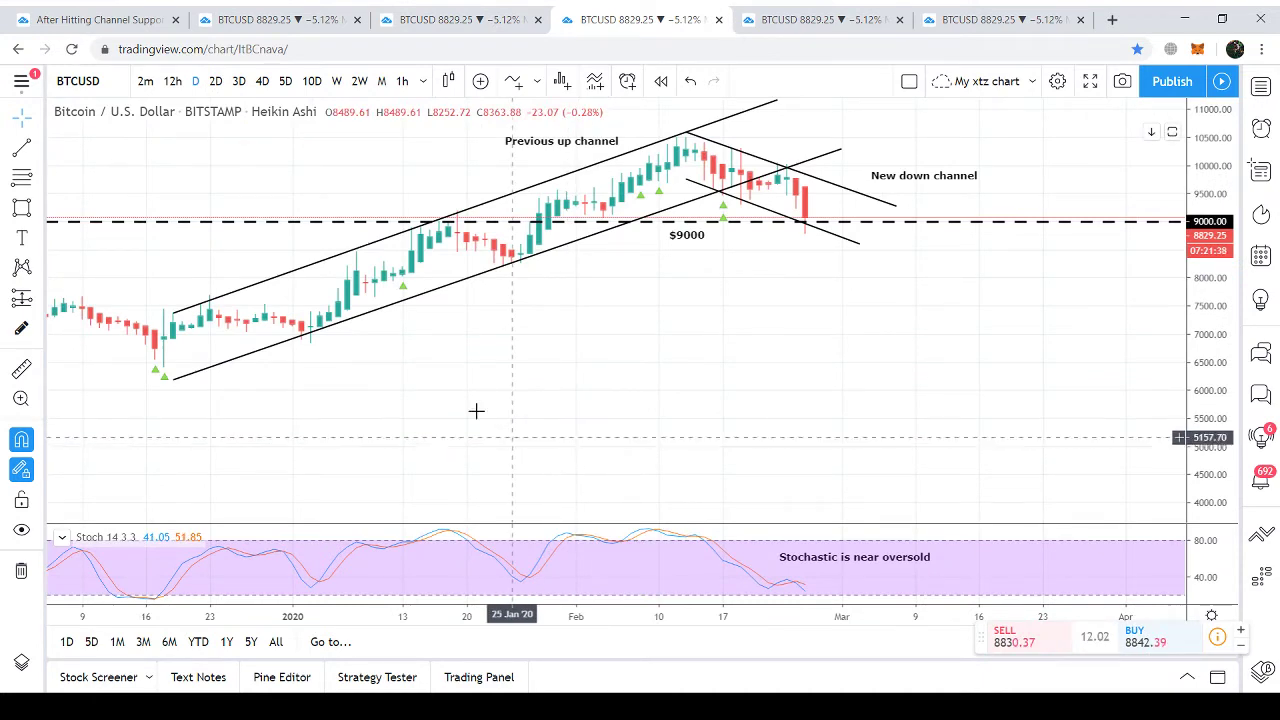
click(60, 17)
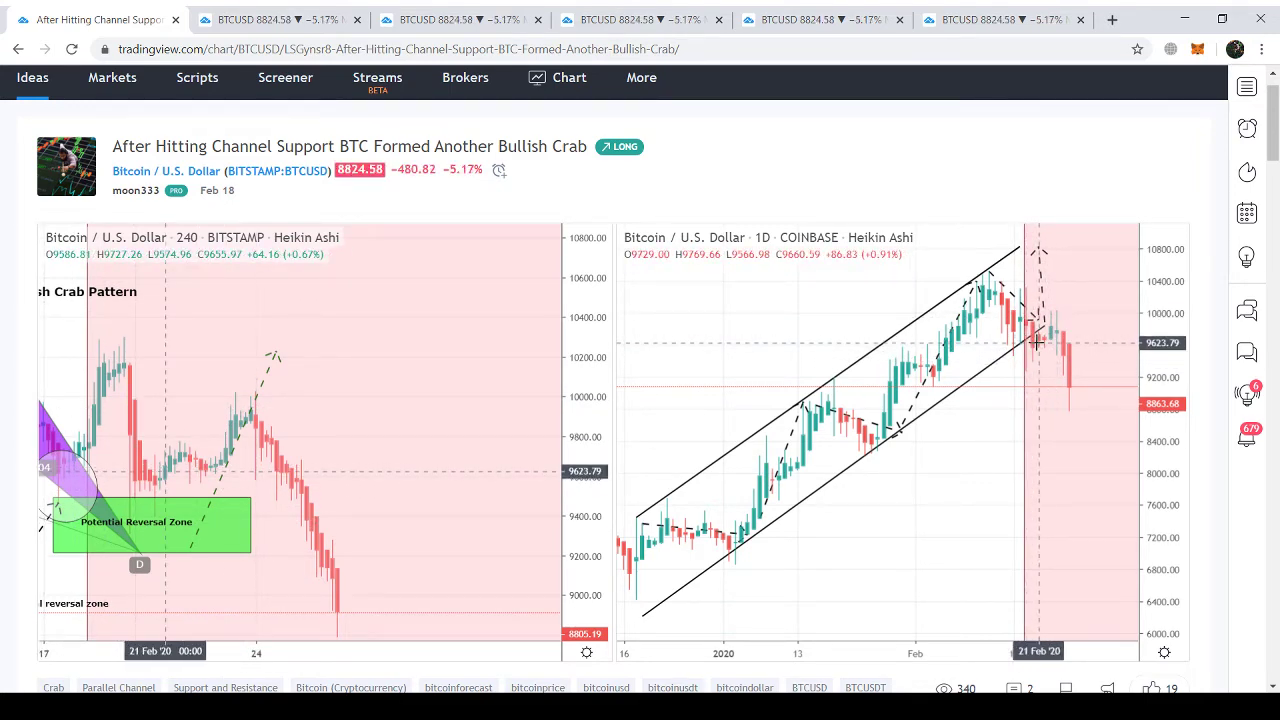
click(630, 19)
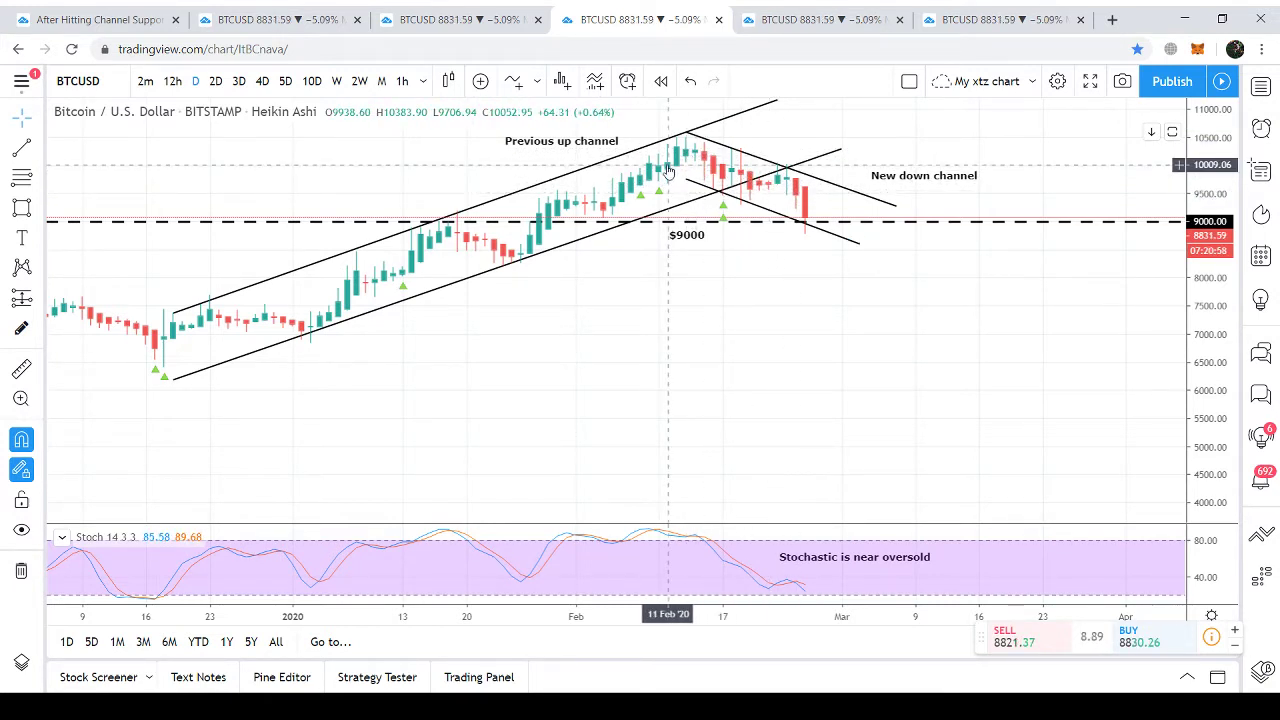
- Examine the previous up channel, the new down channel, the $9000 level and the Stochastic on the daily chart
click(722, 147)
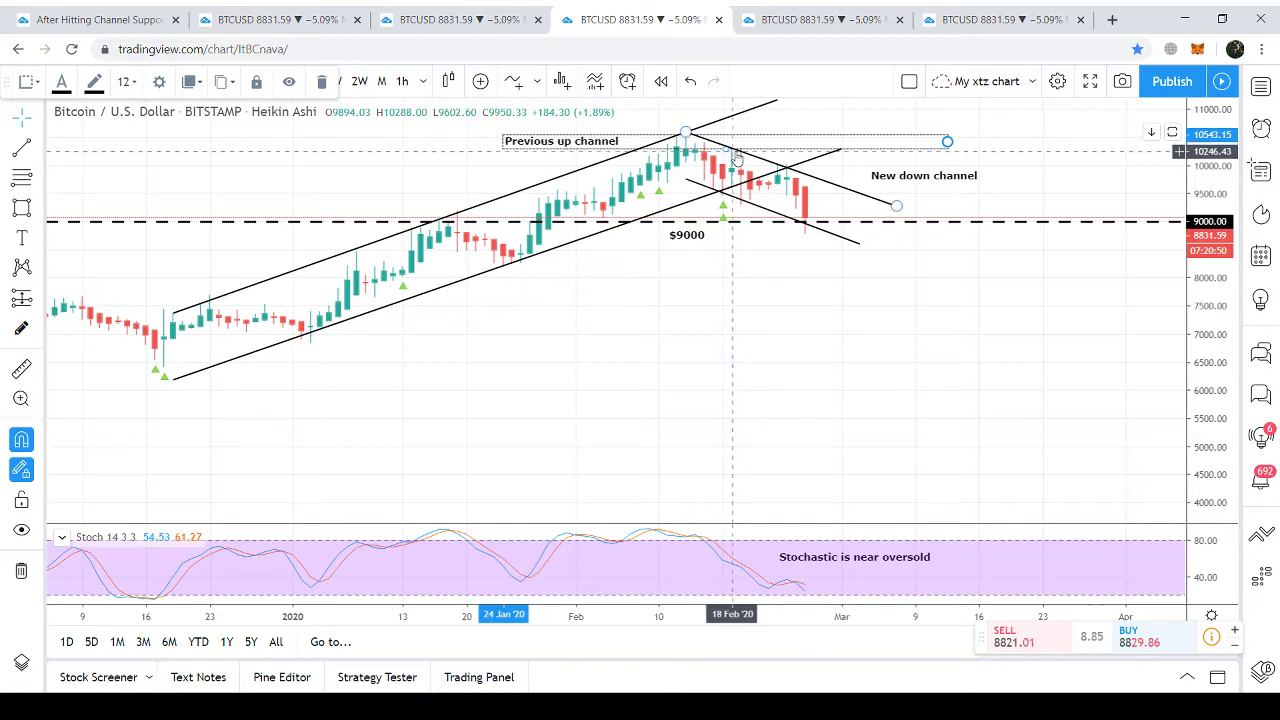
click(737, 158)
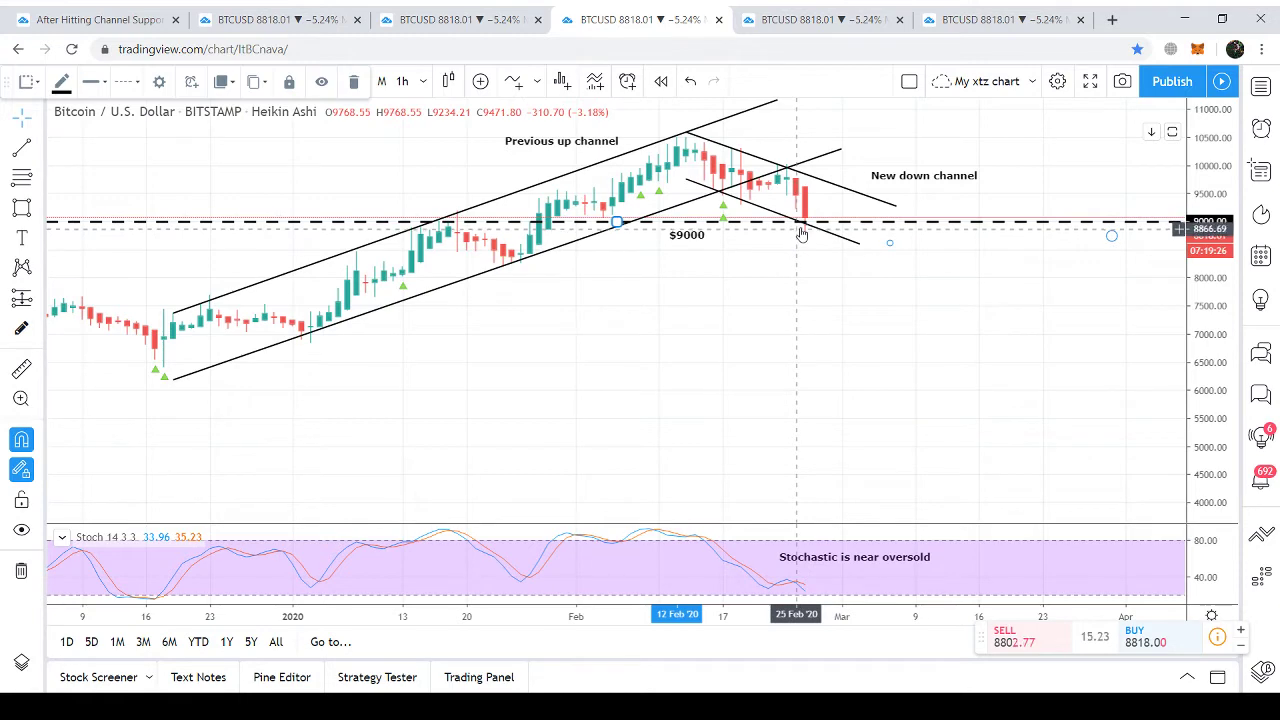
click(284, 184)
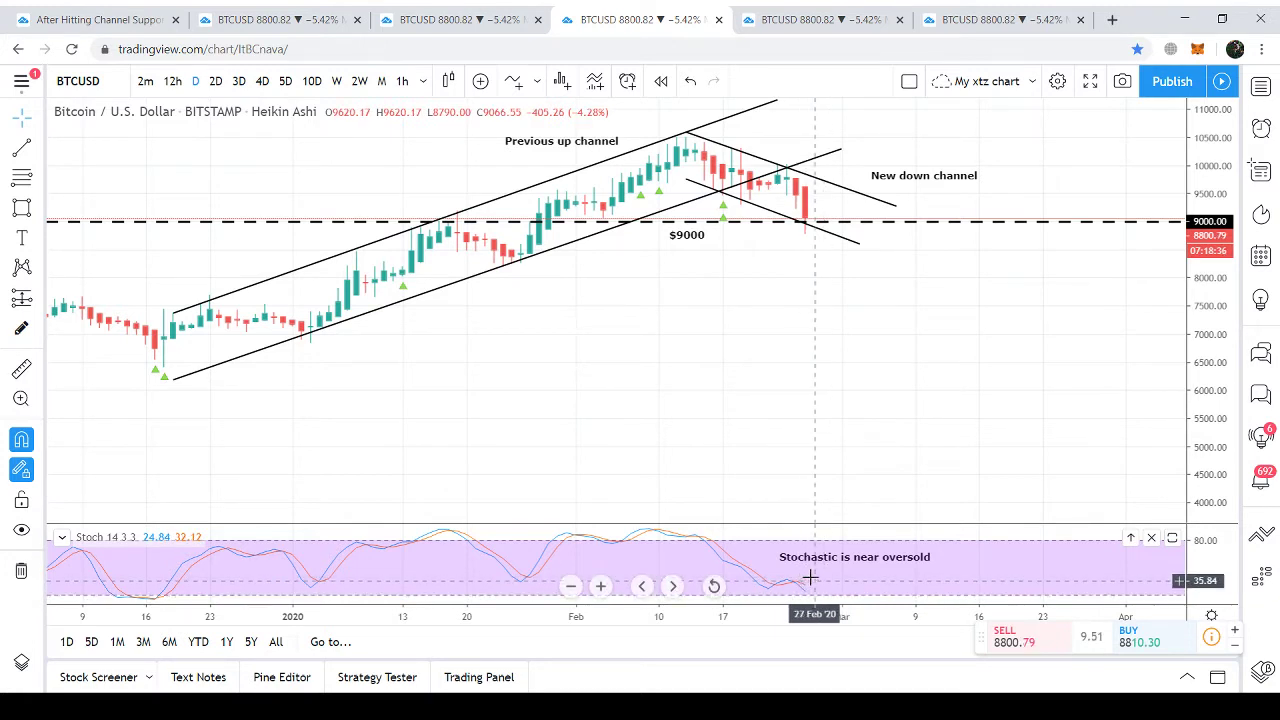
click(804, 228)
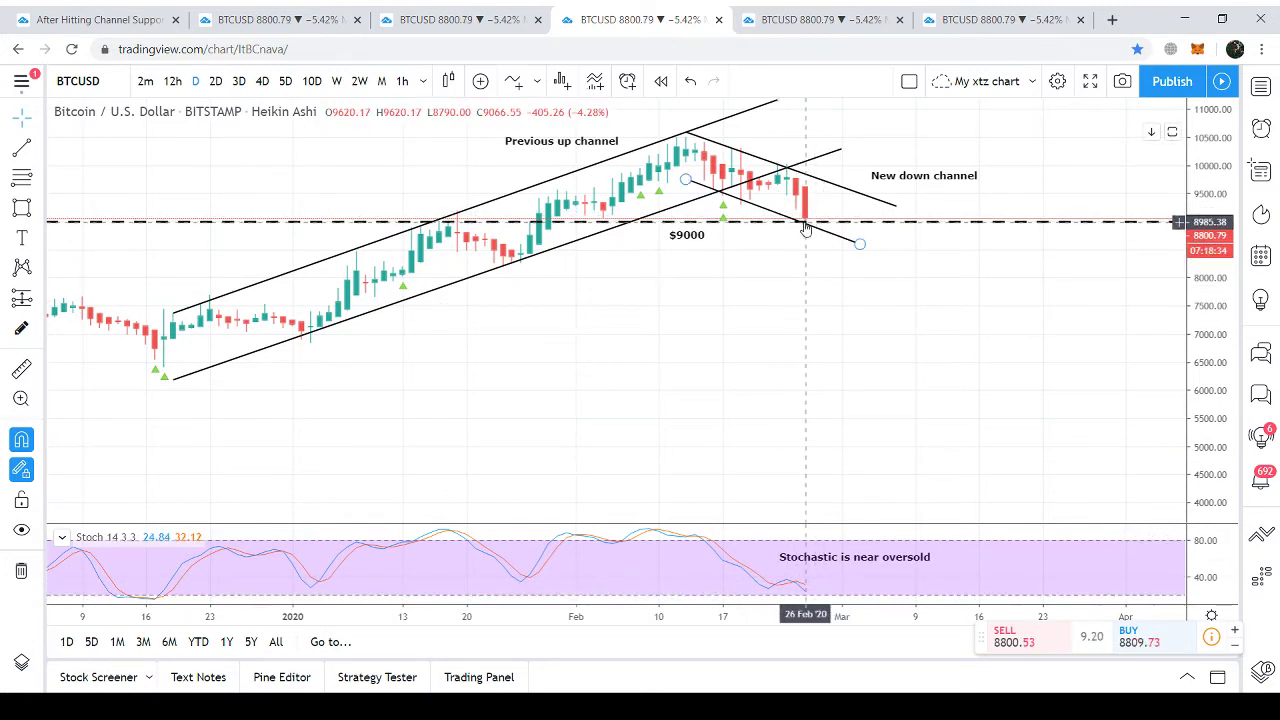
click(826, 188)
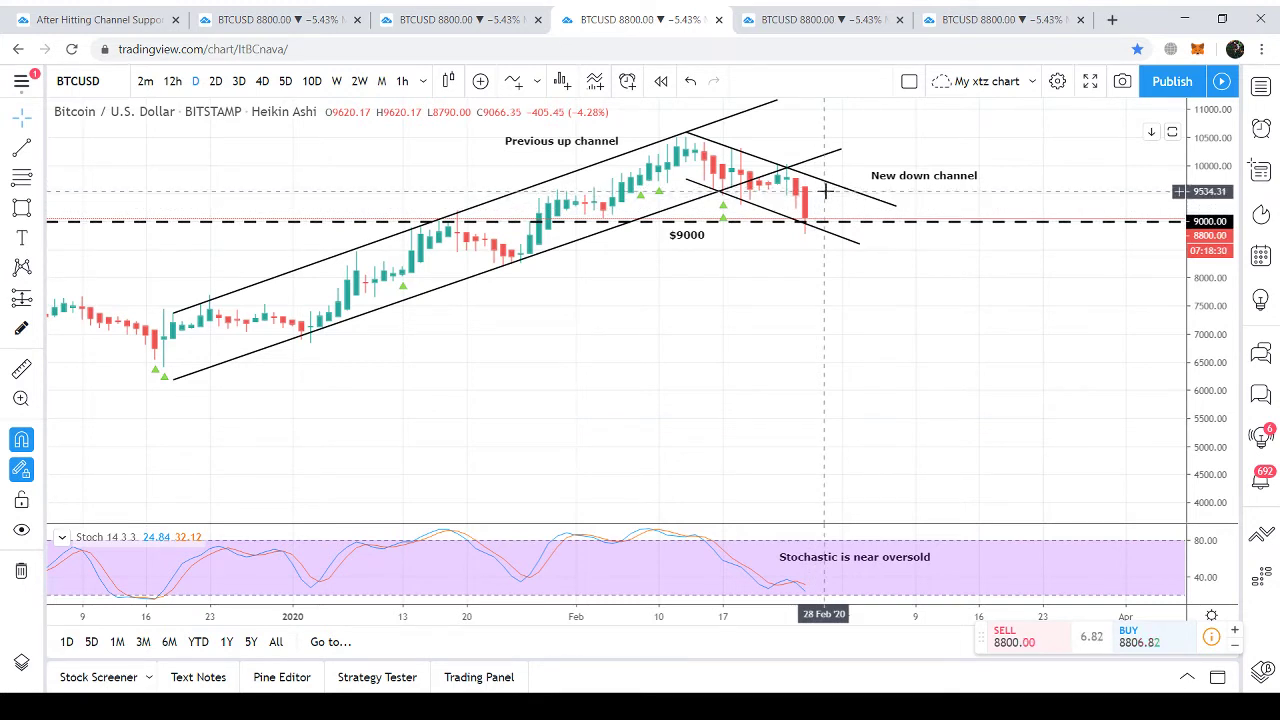
click(834, 189)
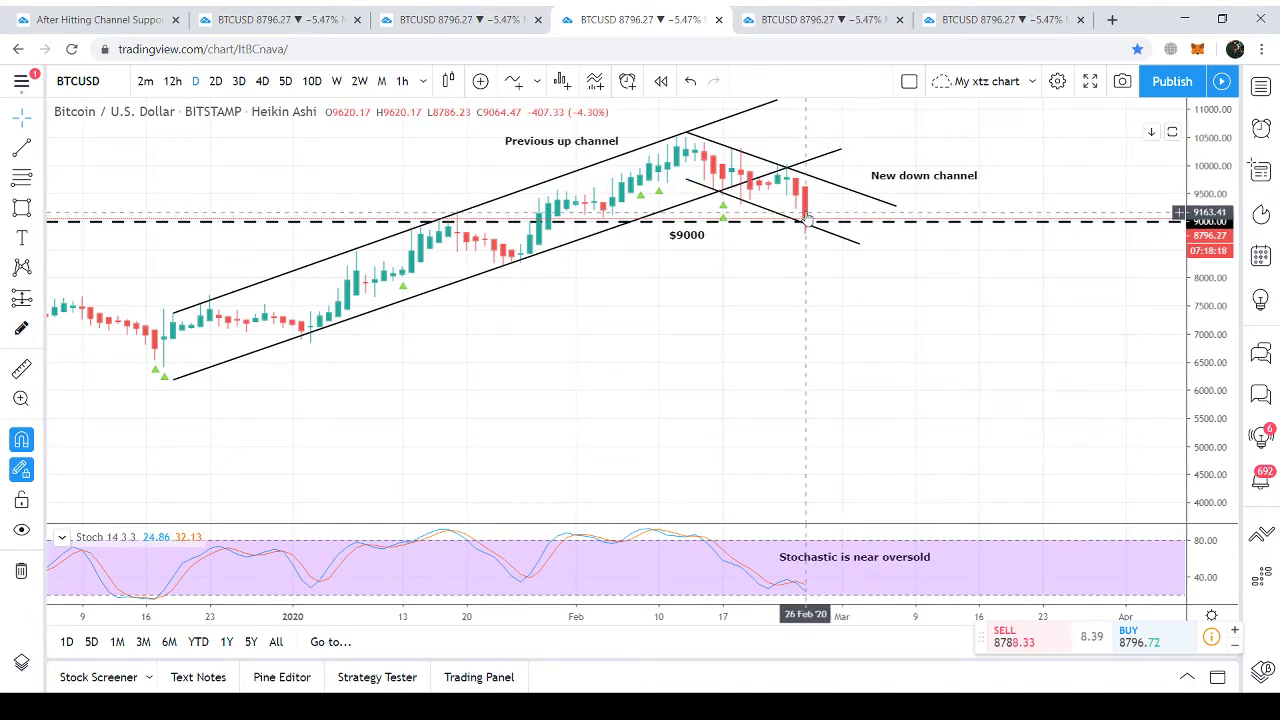
- Review the daily SMA chart and examine the previous Cypher and current Butterfly patterns on the 12-hour chart
click(815, 19)
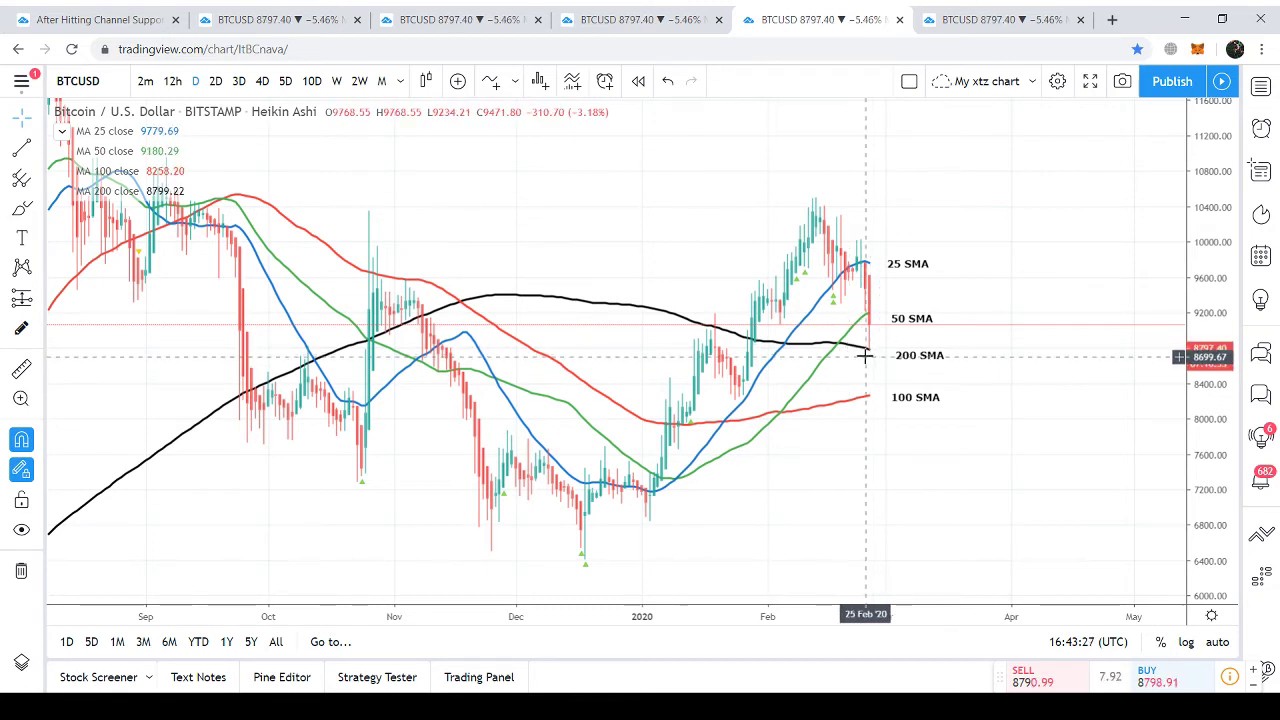
click(1006, 15)
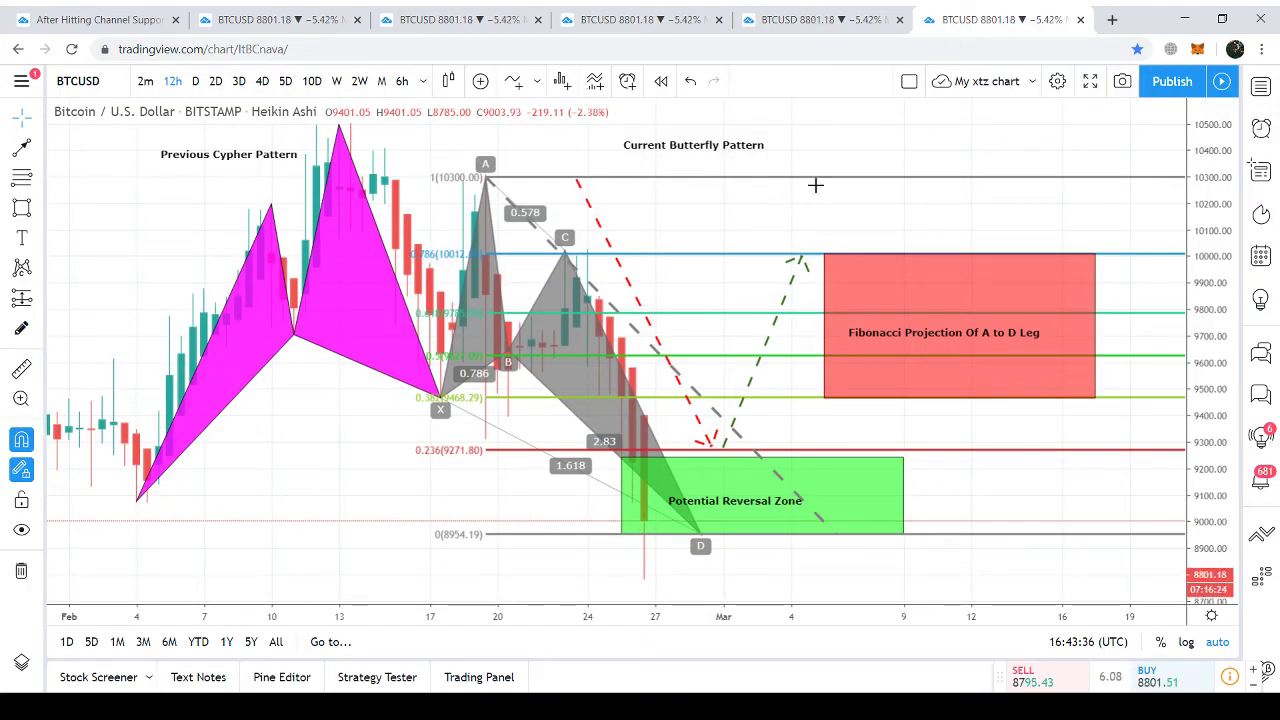
click(137, 501)
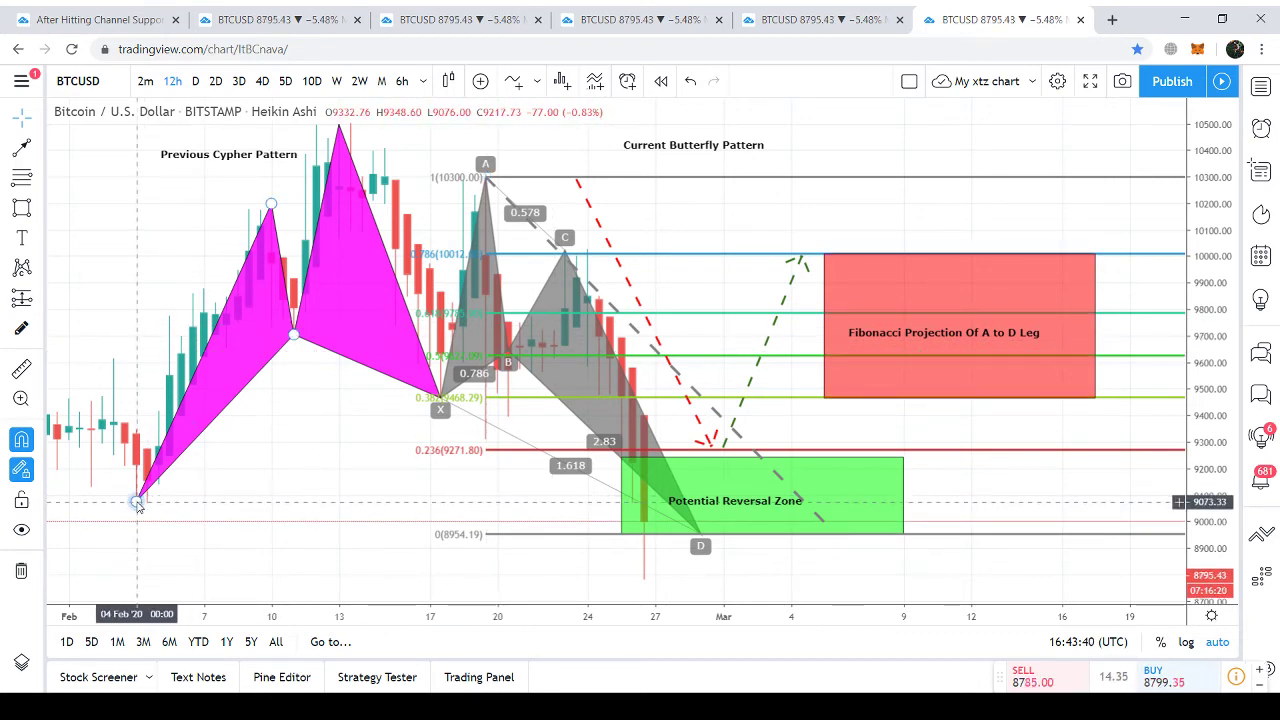
click(442, 391)
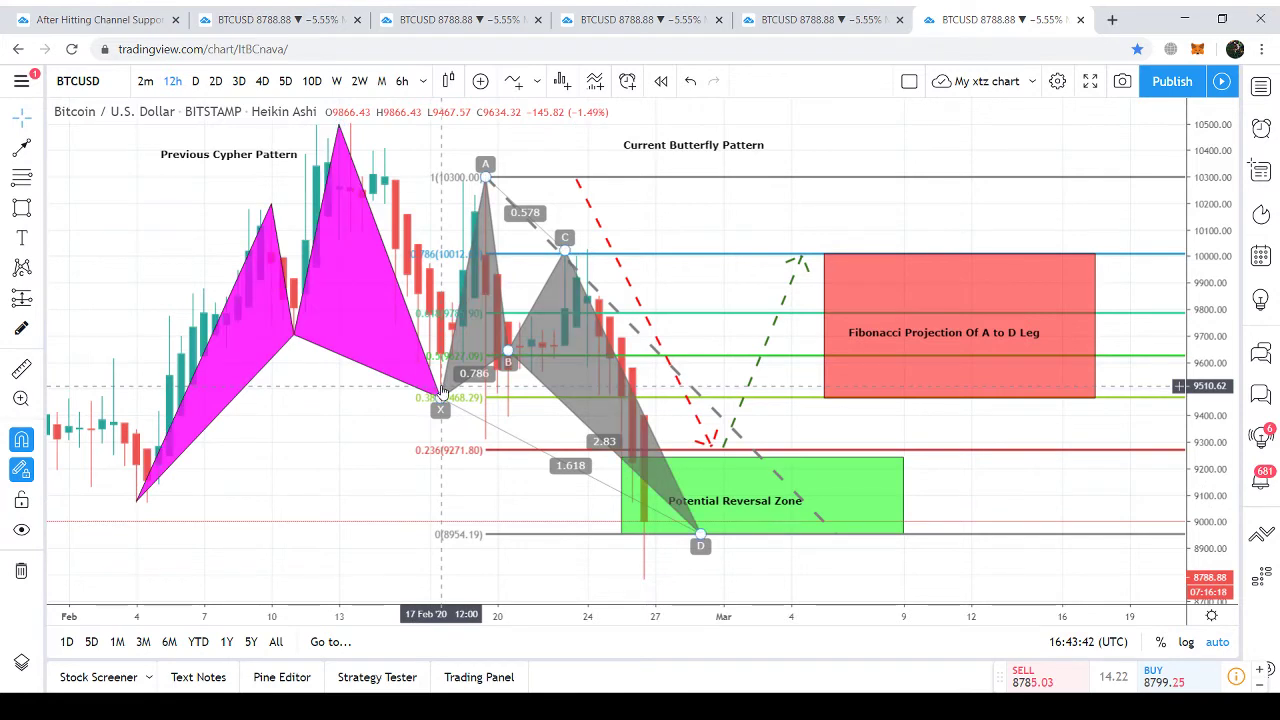
click(443, 395)
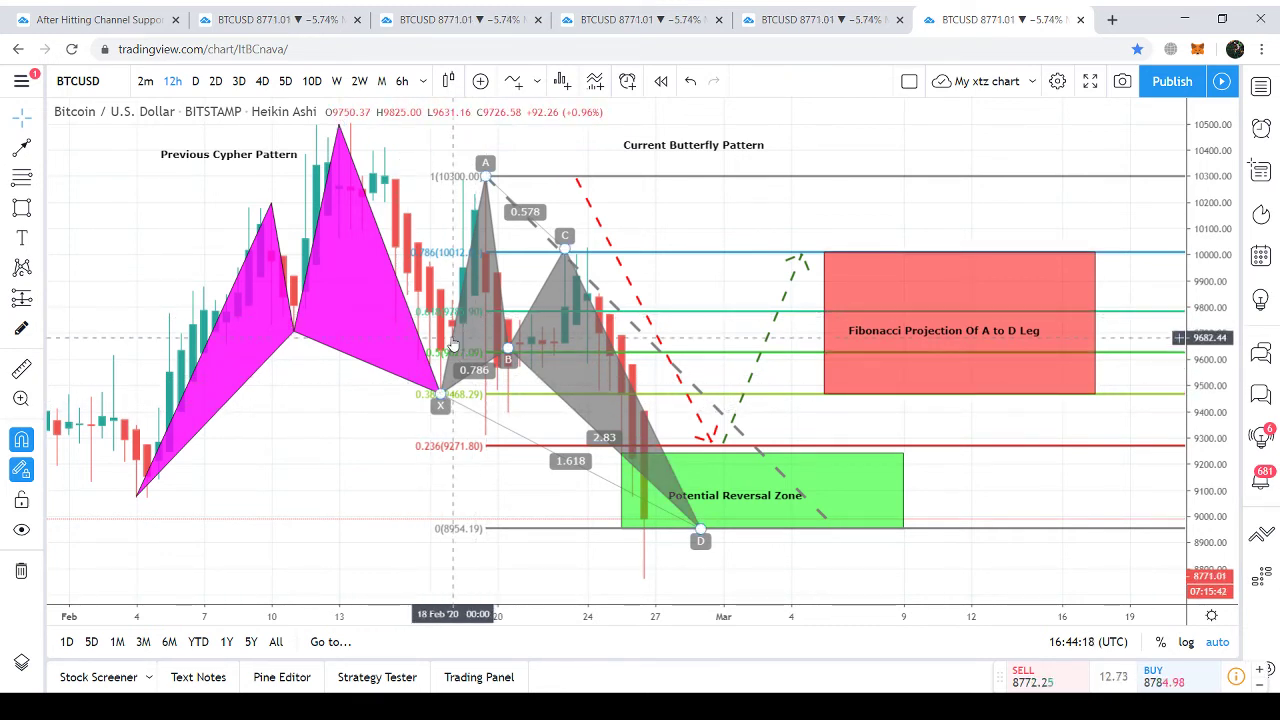
- Revisit the published Bullish Crab idea and the daily chart with the 25, 50, 100 and 200 SMAs
click(100, 19)
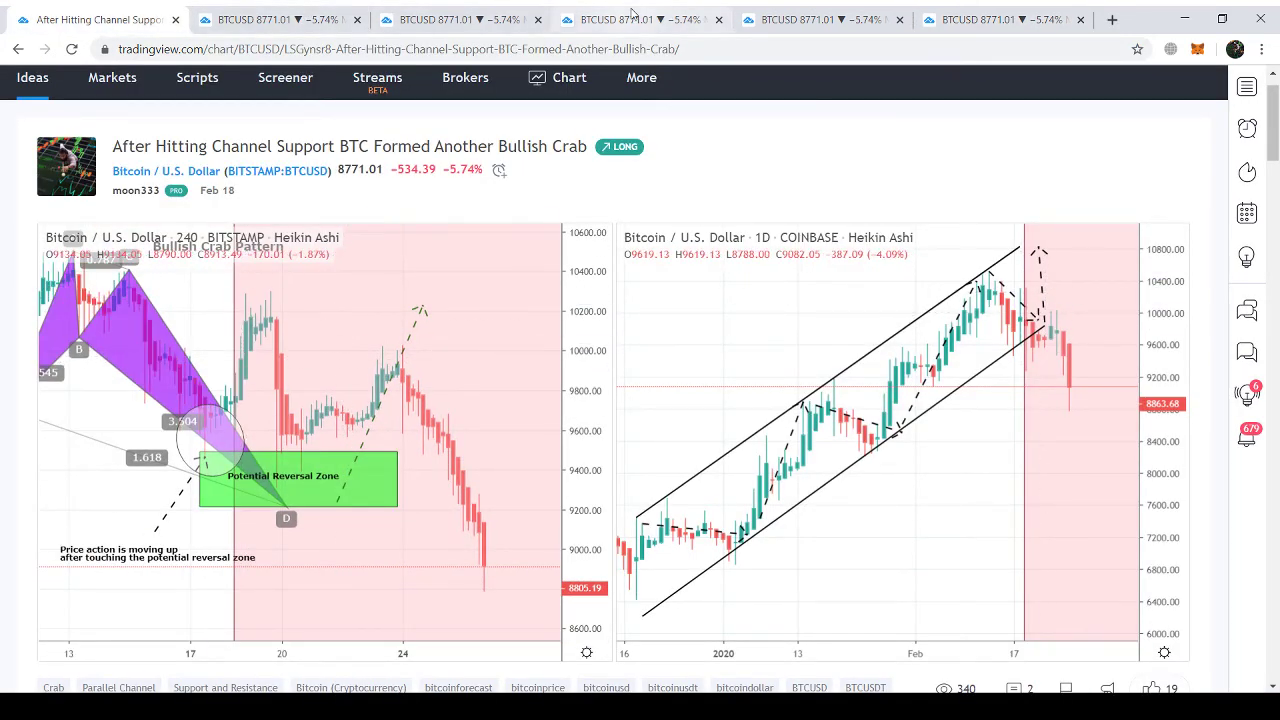
click(455, 16)
click(763, 14)
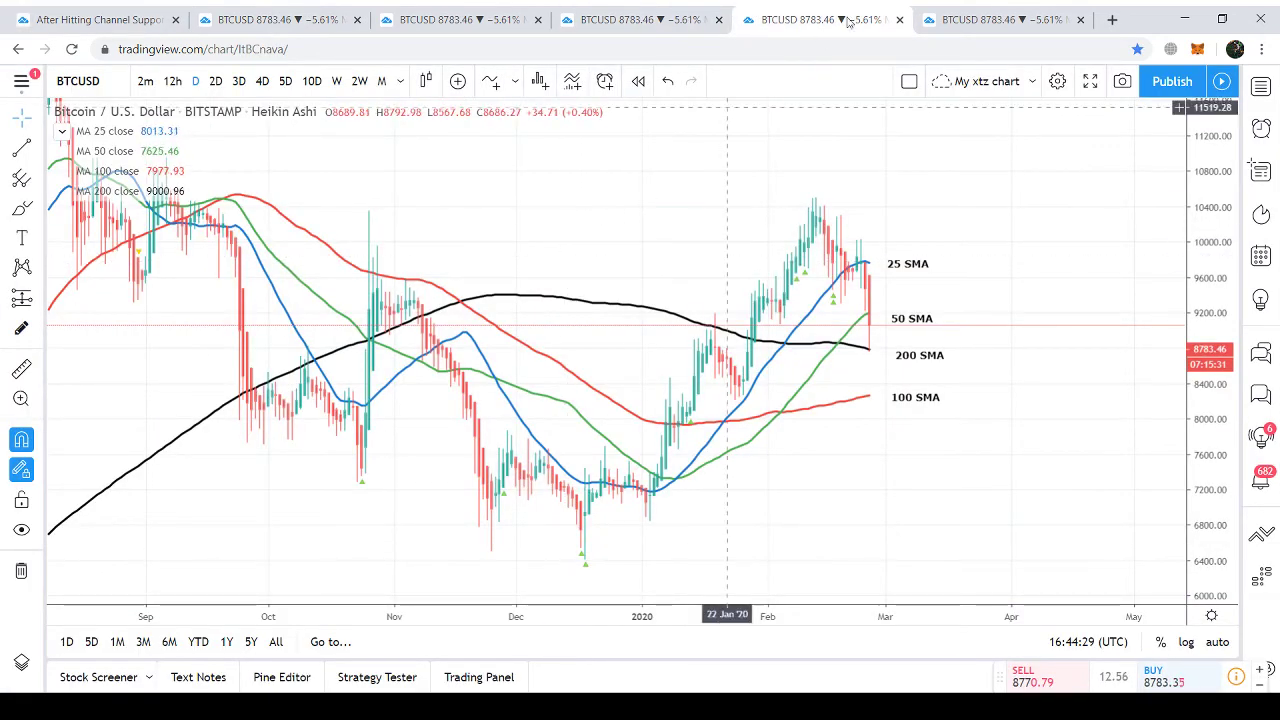
- Return to the 12-hour Butterfly pattern chart and select the red Fibonacci projection box to check its price range
click(1000, 19)
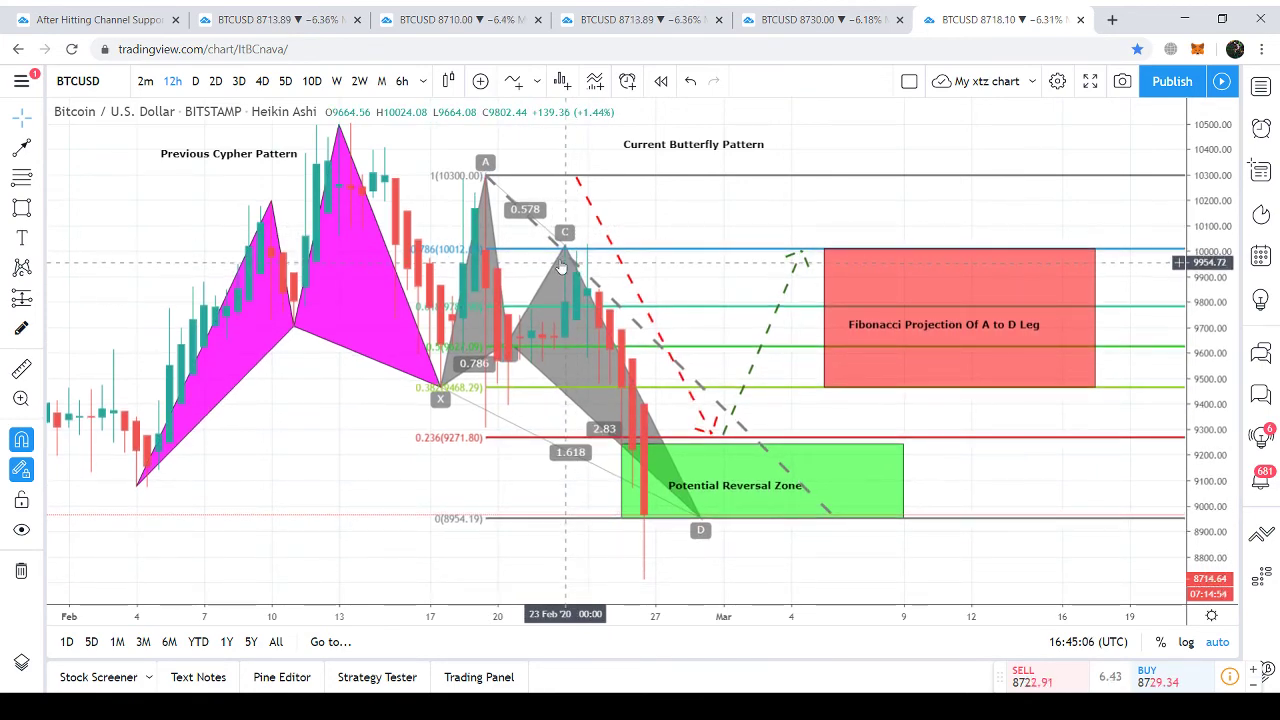
click(507, 340)
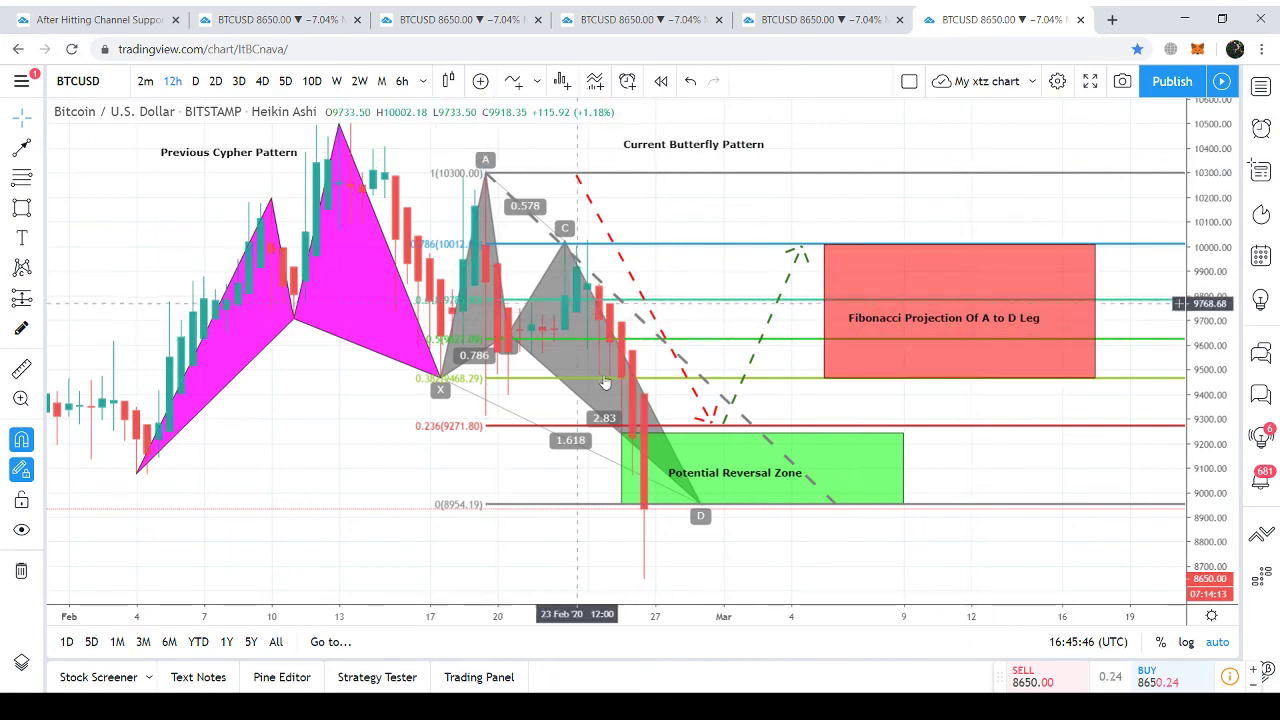
click(824, 342)
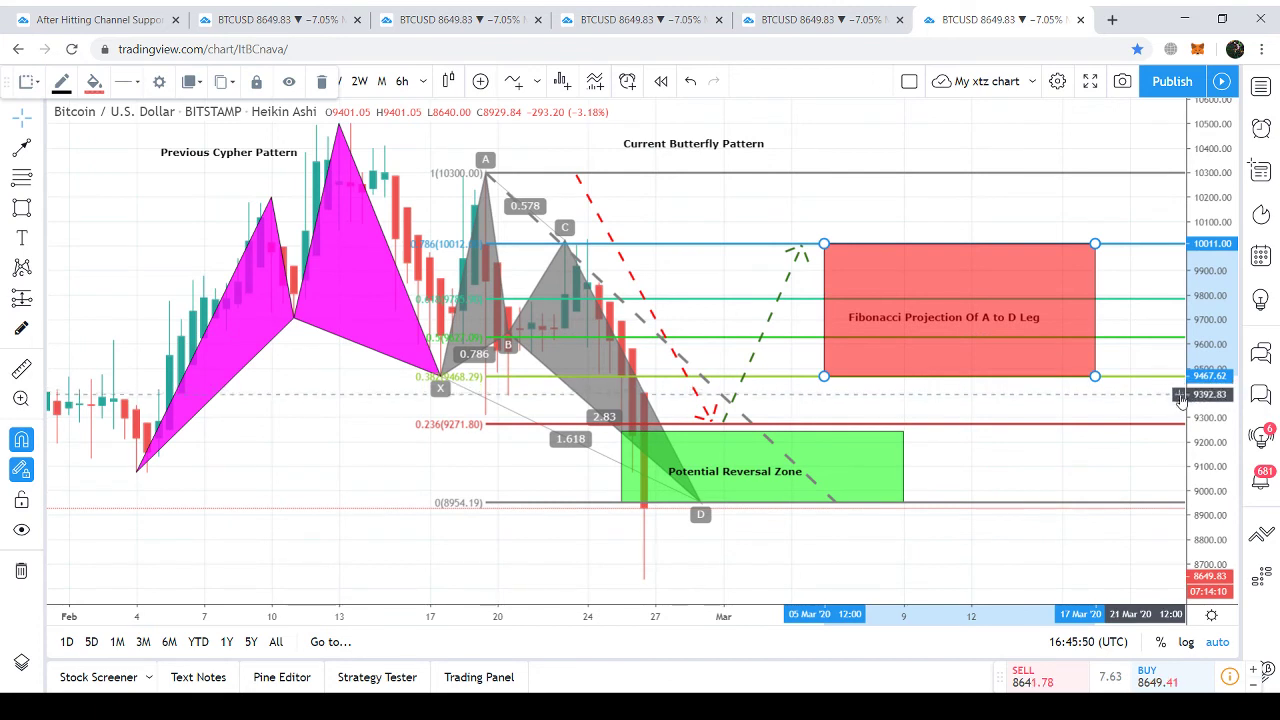